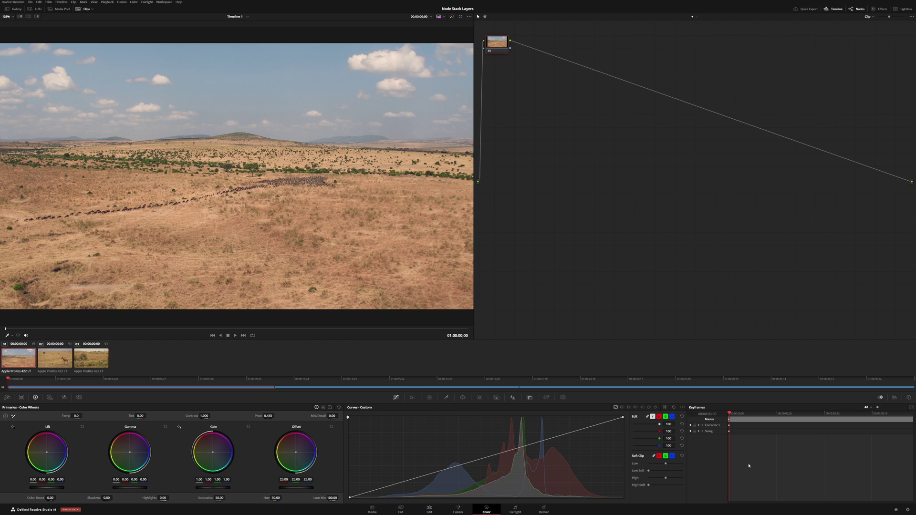
# - Open Project Settings for the Node Stack Layers project from the Color page gear icon
pyautogui.click(907, 510)
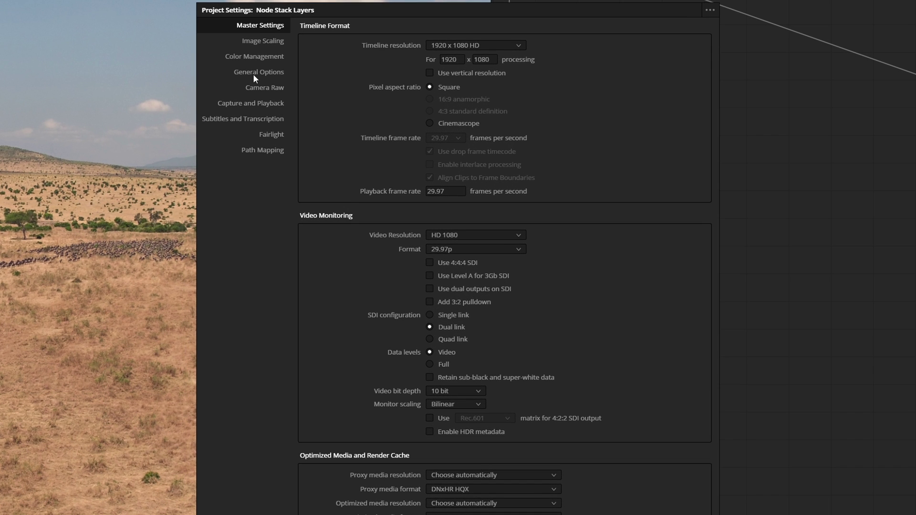
# - In General Options, set Node Stack Layers to 4 and save the project settings
pyautogui.click(254, 76)
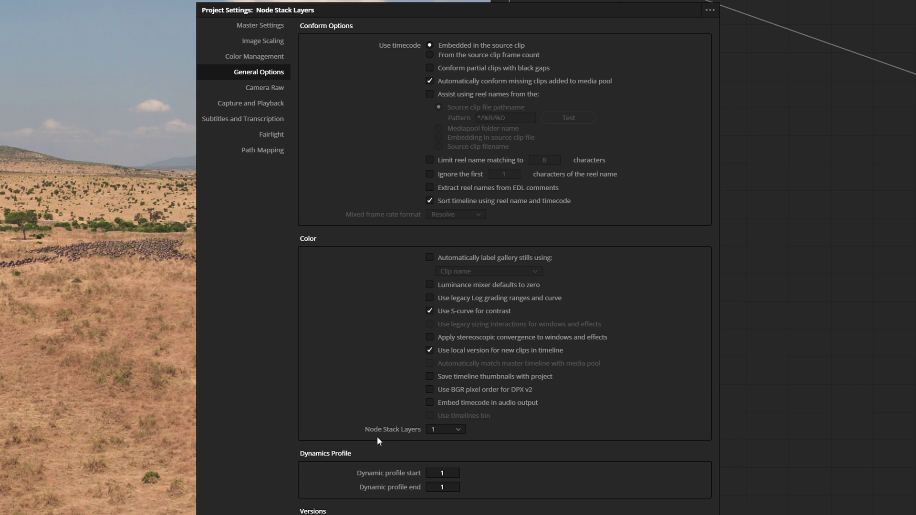
pyautogui.click(446, 431)
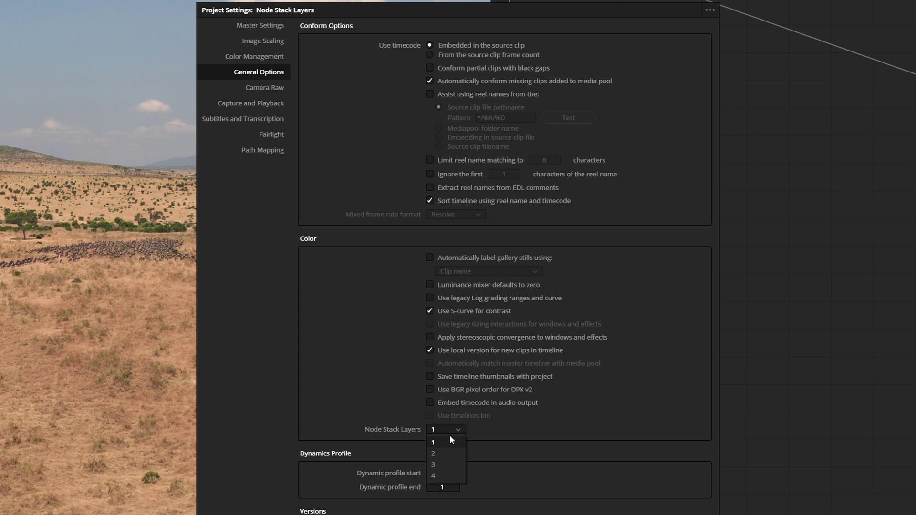
pyautogui.click(454, 476)
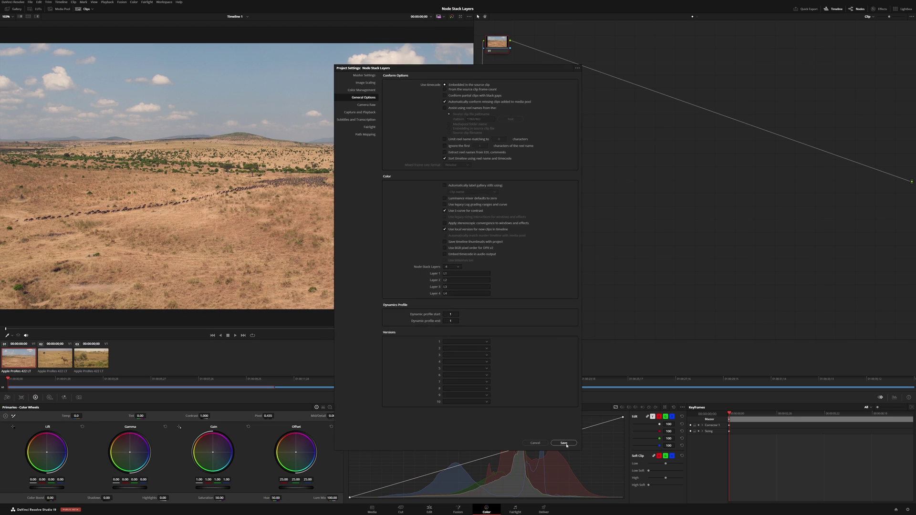
pyautogui.click(567, 446)
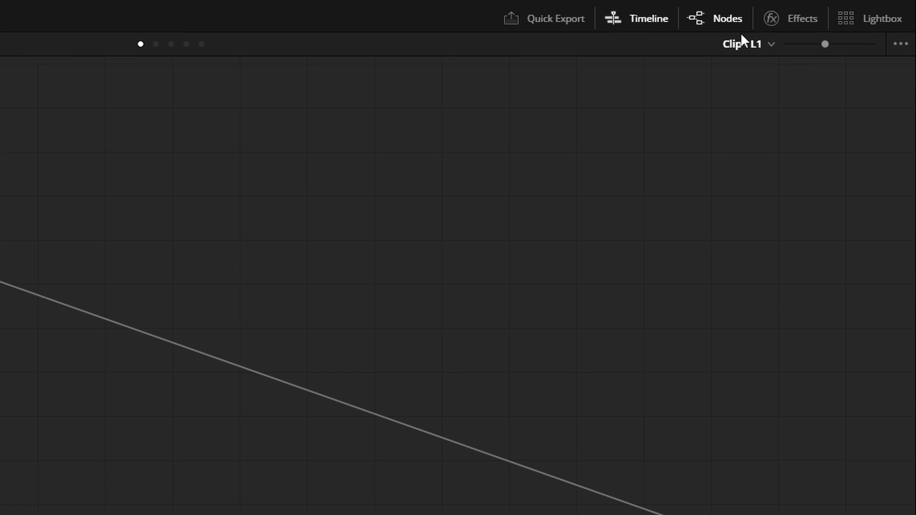
pyautogui.click(868, 16)
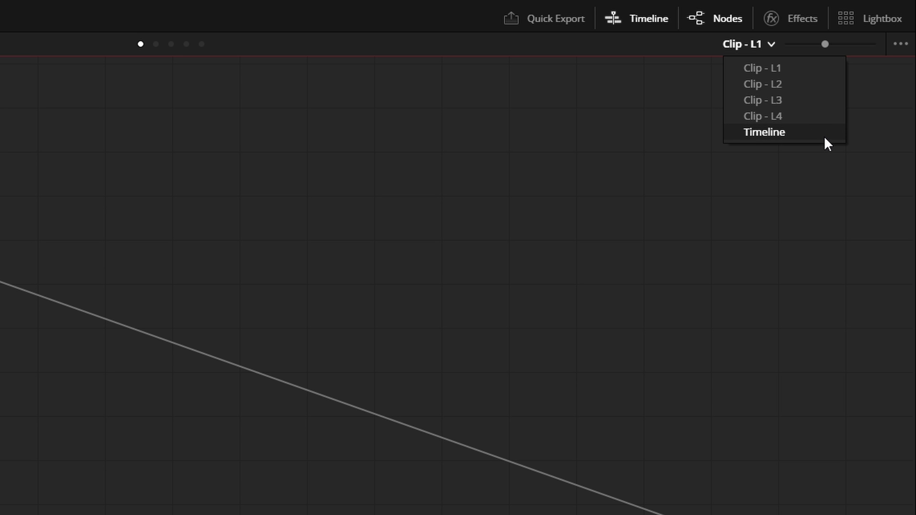
# - Switch the node editor from Clip - L1 to the Timeline node level
pyautogui.click(793, 132)
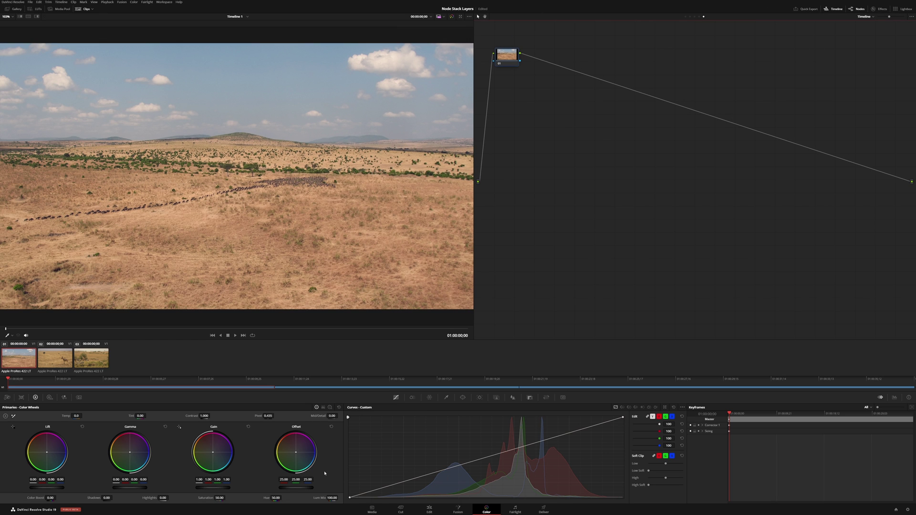
# - Add an enlarged Circle window on the timeline node and raise the curve's black point outside it
pyautogui.click(463, 398)
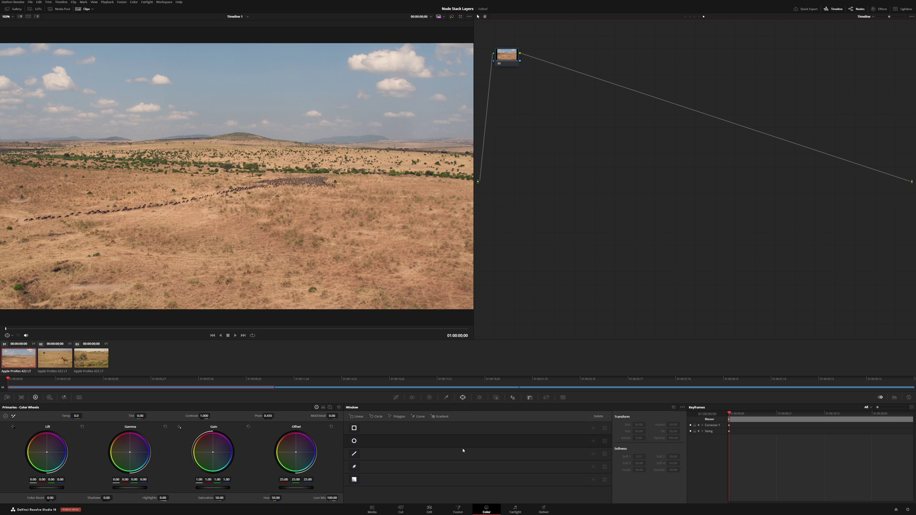
pyautogui.click(355, 442)
pyautogui.click(594, 442)
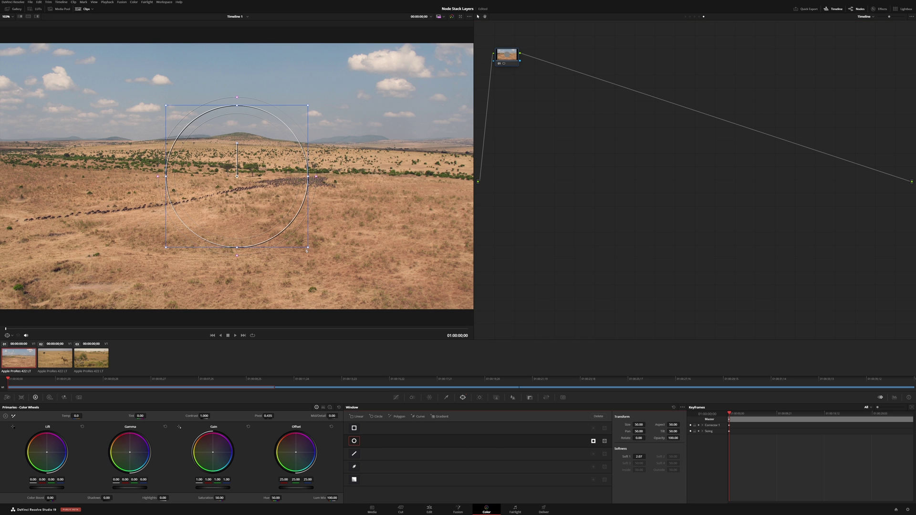
pyautogui.moveTo(307, 247); pyautogui.dragTo(441, 327)
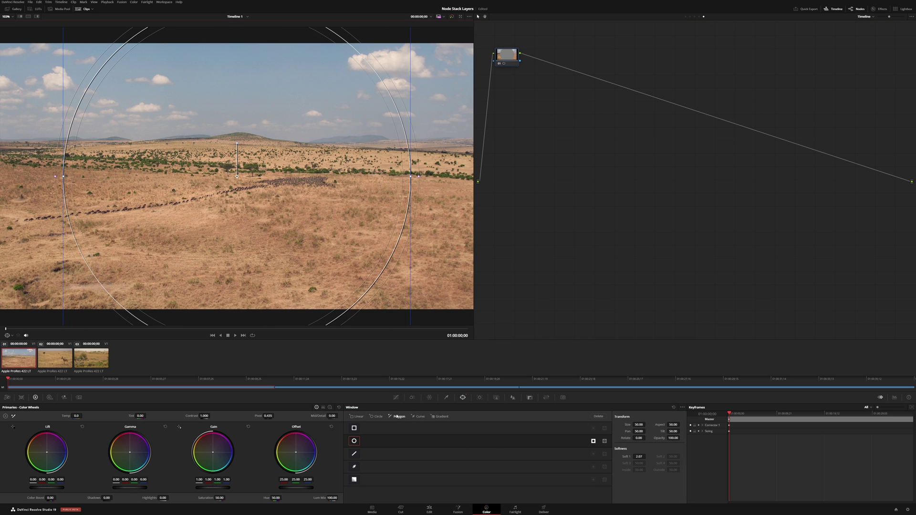
pyautogui.click(397, 397)
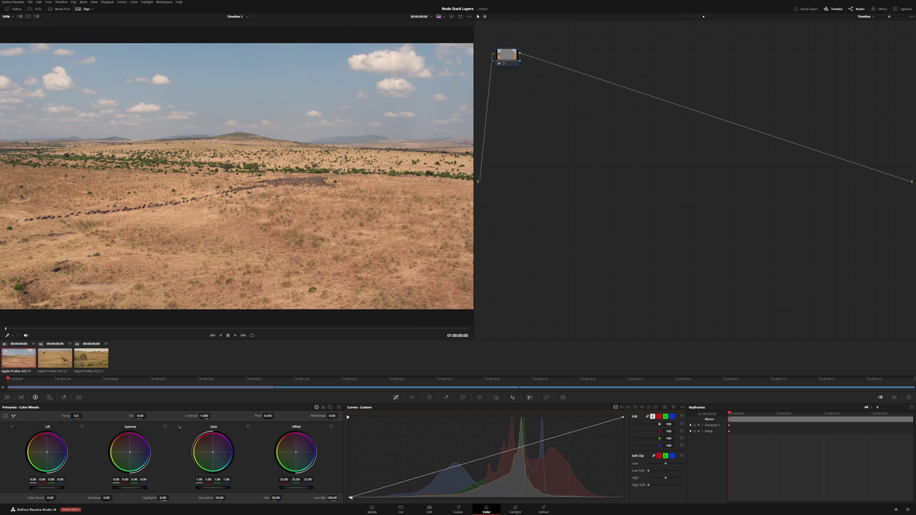
pyautogui.moveTo(350, 499); pyautogui.dragTo(419, 498)
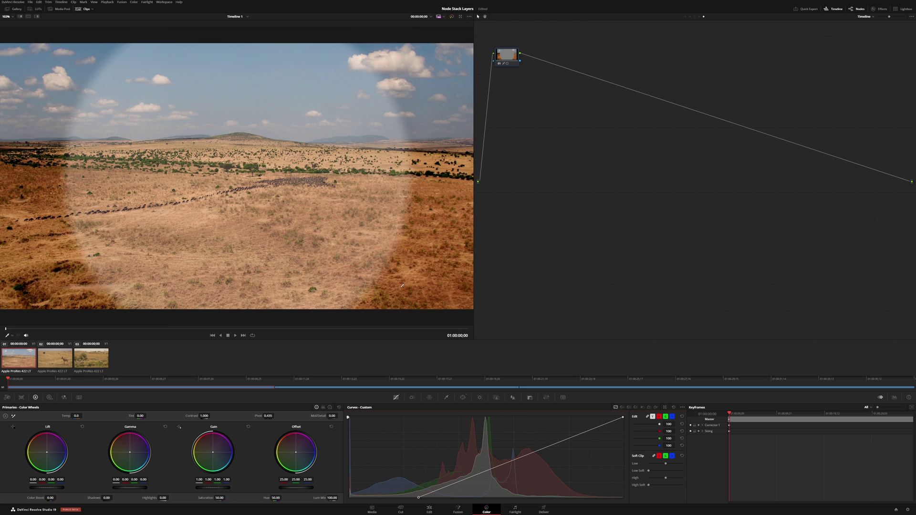
# - Check the vignette on clips 02 and 03, then return to clip 01 on Clip - L1
pyautogui.click(61, 361)
pyautogui.click(92, 359)
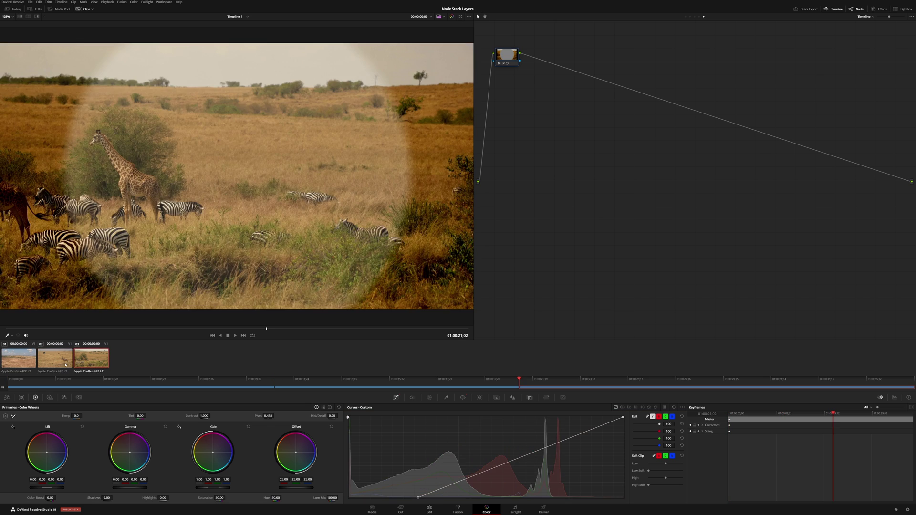
pyautogui.click(55, 359)
pyautogui.click(25, 364)
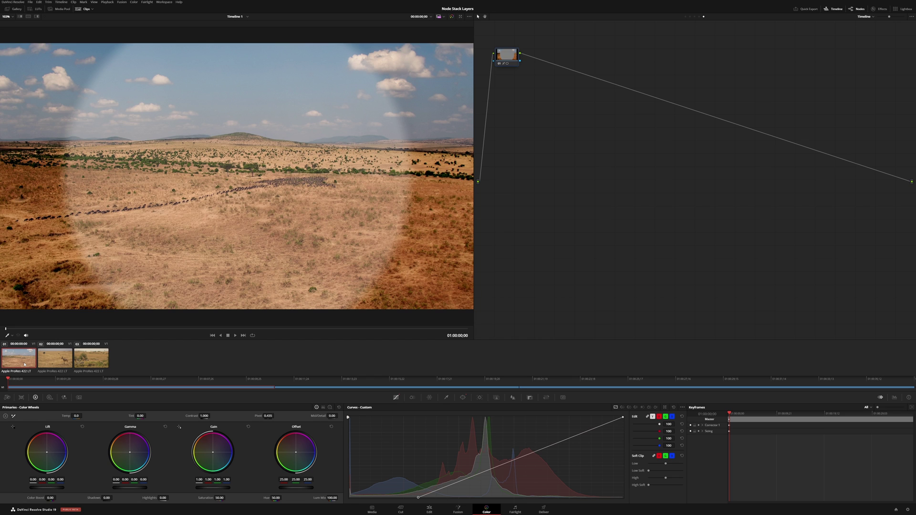
pyautogui.click(867, 17)
pyautogui.click(877, 24)
# - Build an 11-node serial chain on Clip - L1 and a 7-node chain on Clip - L2
pyautogui.hotkey('alt', 's')
pyautogui.hotkey('alt', 's')
pyautogui.hotkey('alt', 's')
pyautogui.hotkey('alt', 's')
pyautogui.hotkey('alt', 's')
pyautogui.hotkey('alt', 's')
pyautogui.hotkey('alt', 's')
pyautogui.hotkey('alt', 's')
pyautogui.hotkey('alt', 's')
pyautogui.hotkey('alt', 's')
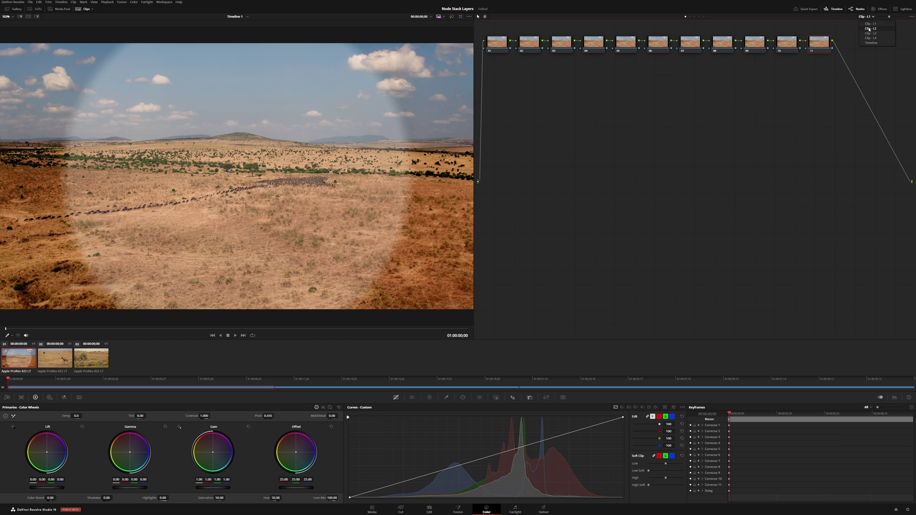
pyautogui.click(866, 16)
pyautogui.click(873, 29)
pyautogui.hotkey('alt', 's')
pyautogui.hotkey('alt', 's')
pyautogui.hotkey('alt', 's')
pyautogui.hotkey('alt', 's')
pyautogui.hotkey('alt', 's')
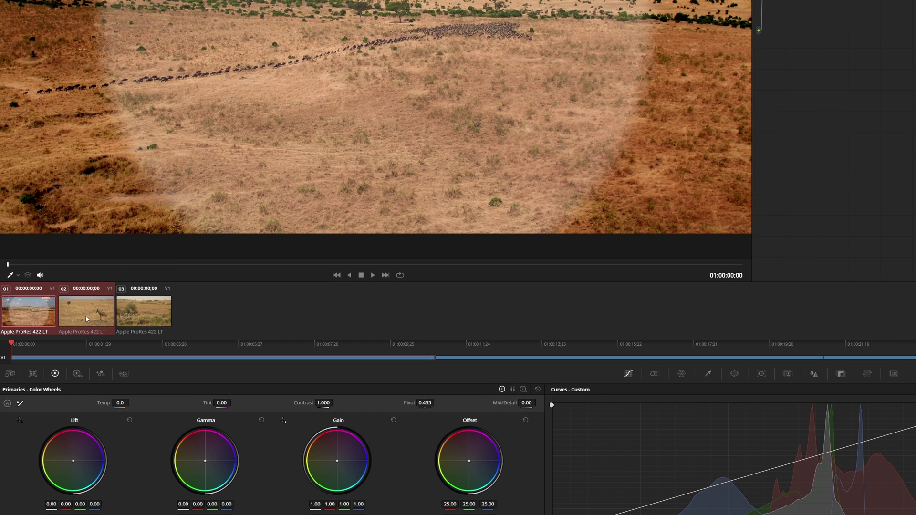
# - Add the two selected clips into a new group, keeping the default name Group 1
pyautogui.rightClick(55, 361)
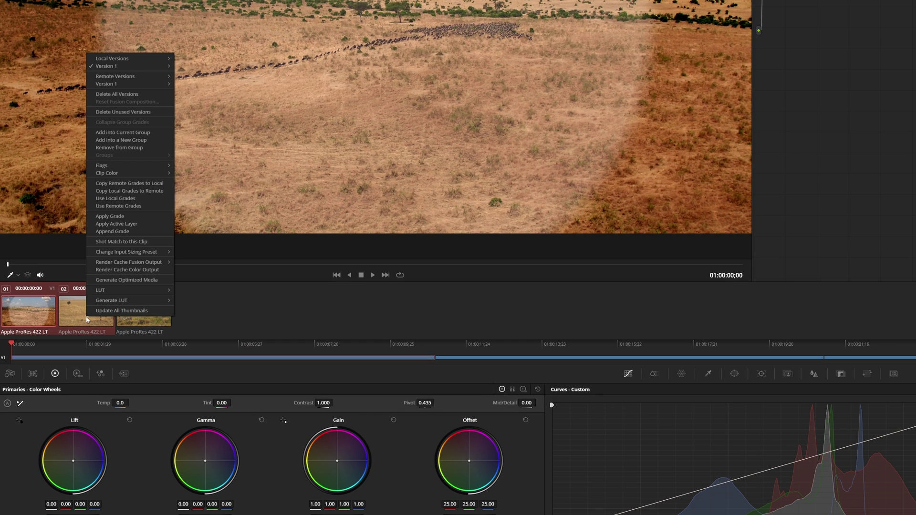
pyautogui.click(122, 140)
pyautogui.click(773, 149)
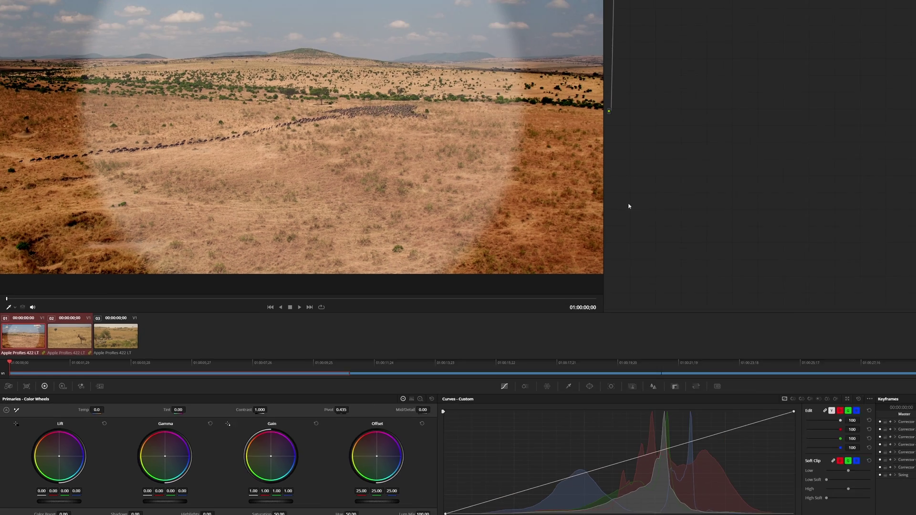
pyautogui.click(823, 31)
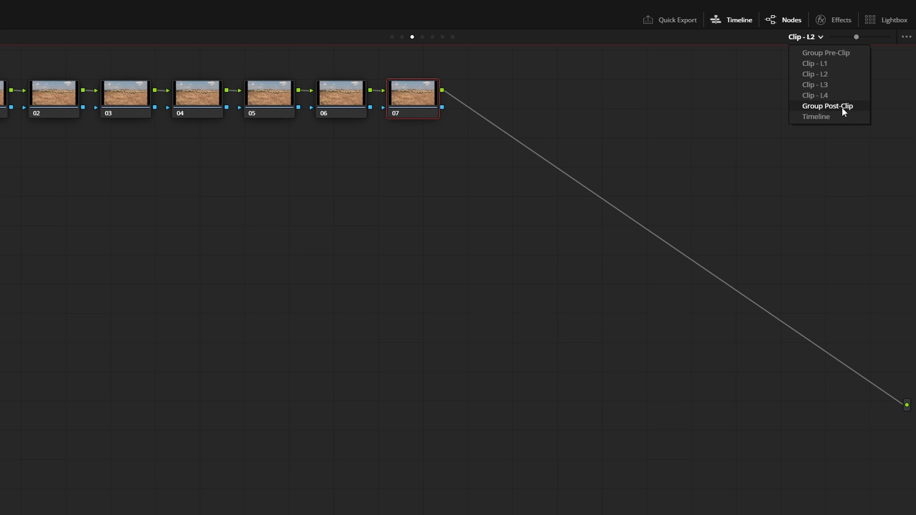
pyautogui.press('Escape')
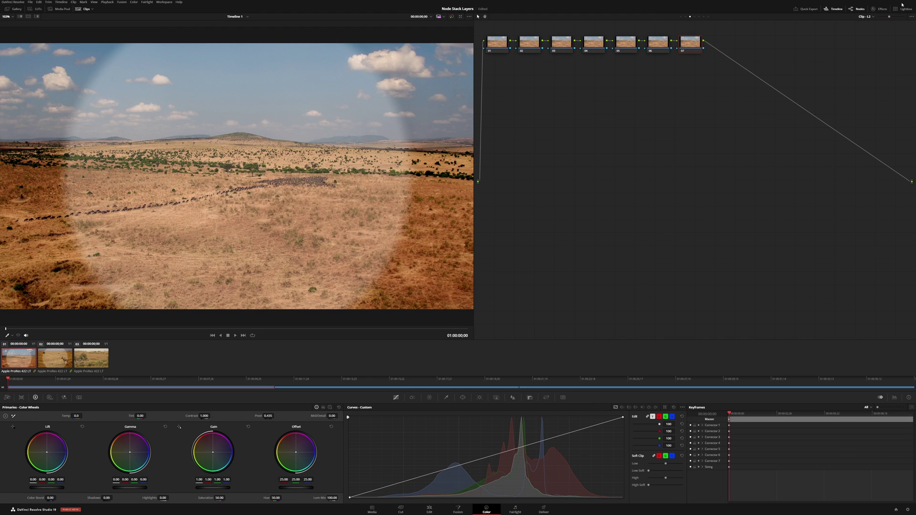
pyautogui.click(869, 17)
# - On Clip - L4, drag clip 01's Offset wheel toward blue, then compare clips 02 and 03
pyautogui.click(882, 43)
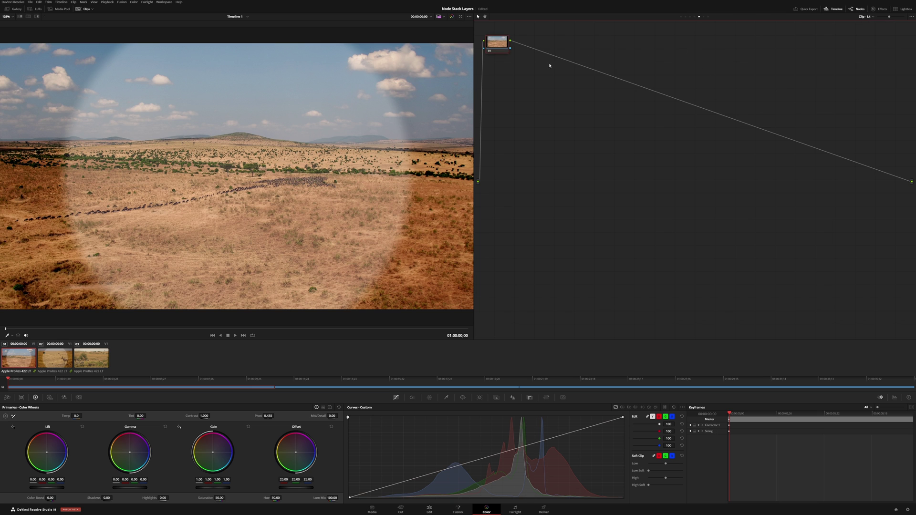
pyautogui.moveTo(296, 457); pyautogui.dragTo(307, 461)
pyautogui.click(80, 365)
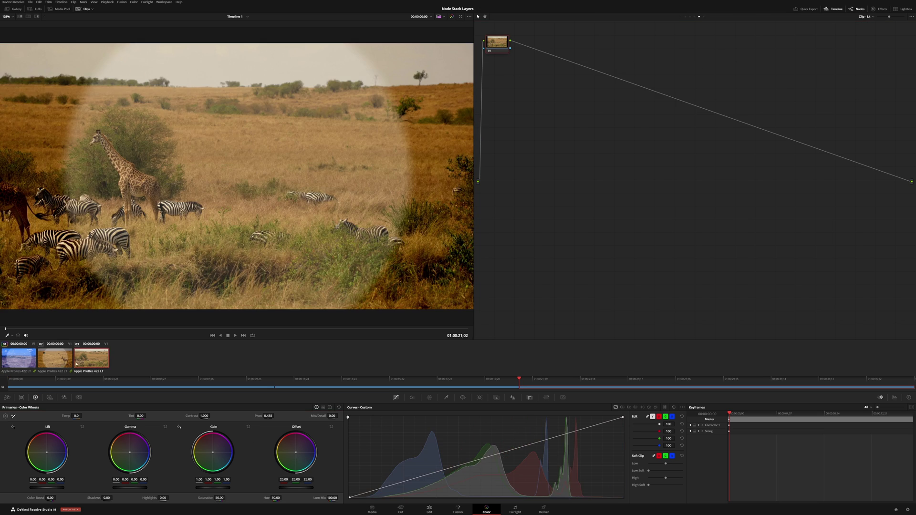
pyautogui.click(60, 362)
pyautogui.click(81, 365)
pyautogui.click(60, 362)
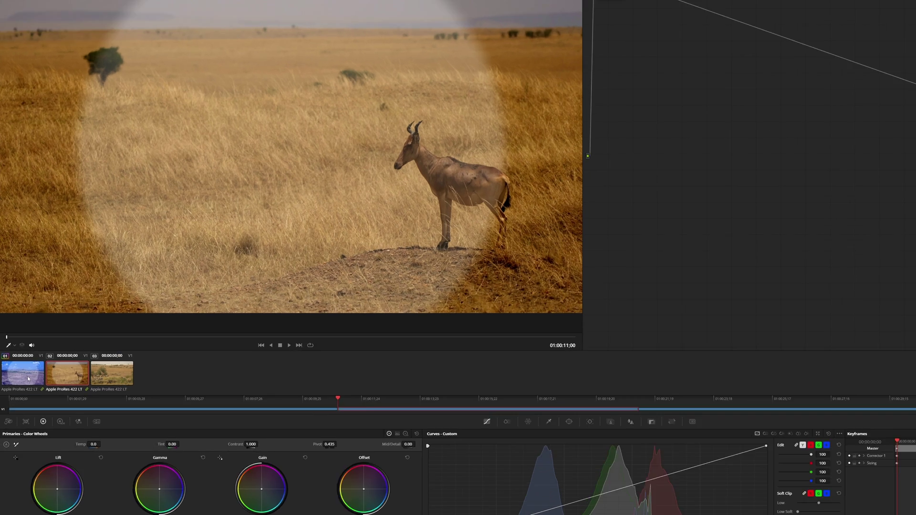
pyautogui.rightClick(23, 363)
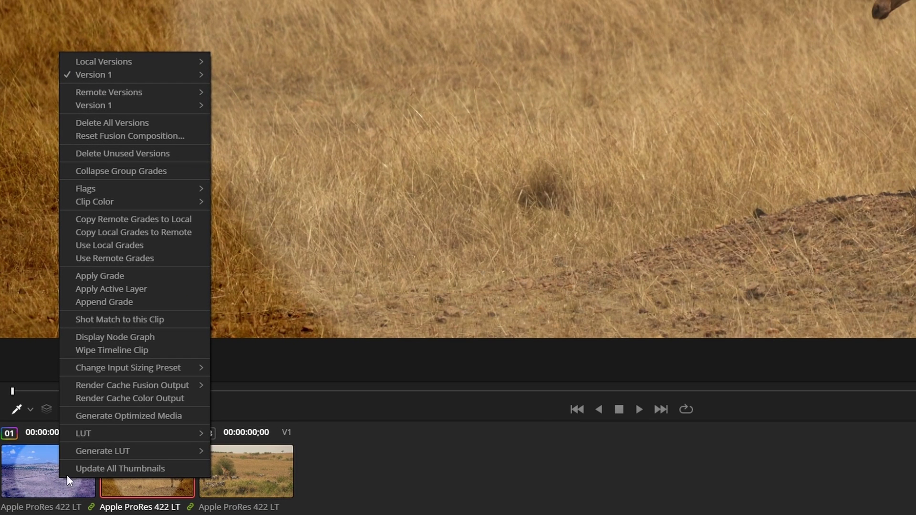
# - Apply clip 01's active L4 layer to the other clips and verify the blue tint on clip 03
pyautogui.click(85, 288)
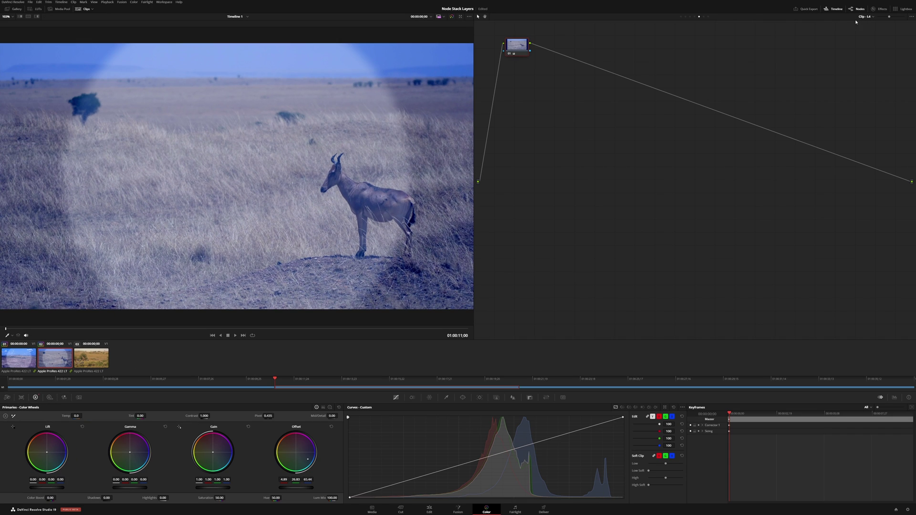
pyautogui.click(106, 350)
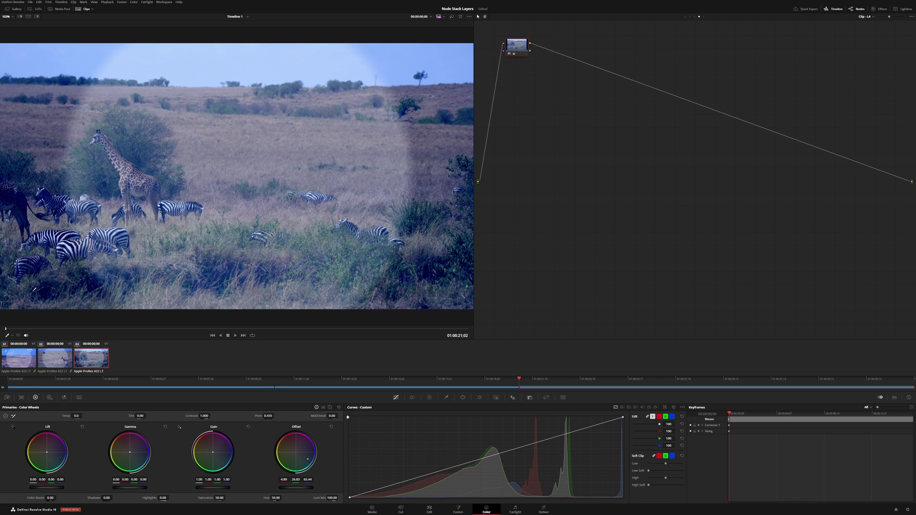